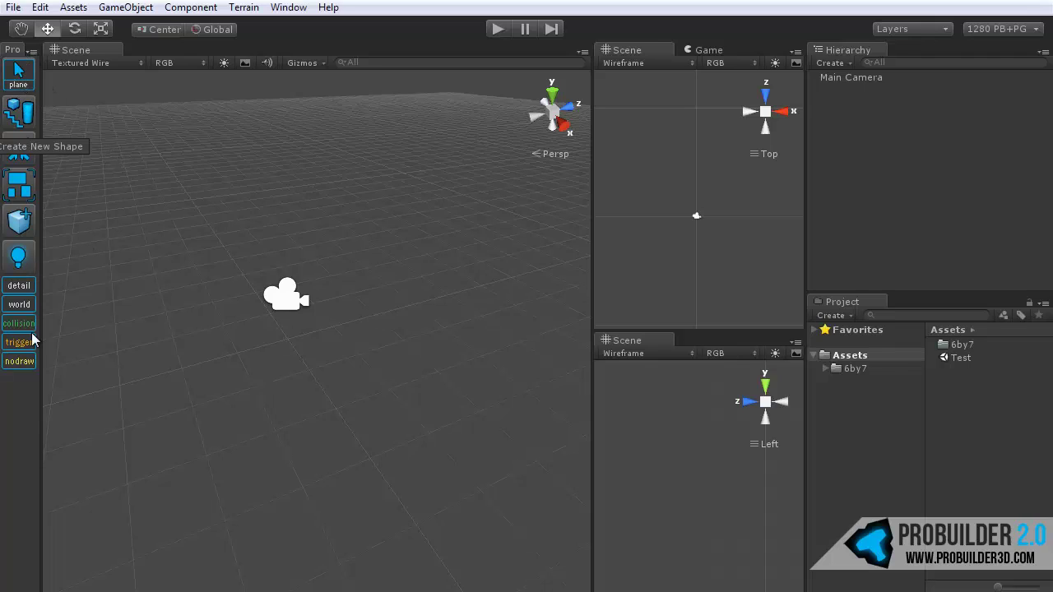
- Look over the Window > ProBuilder submenu, then dismiss the menus
click(289, 8)
mouse_move(327, 97)
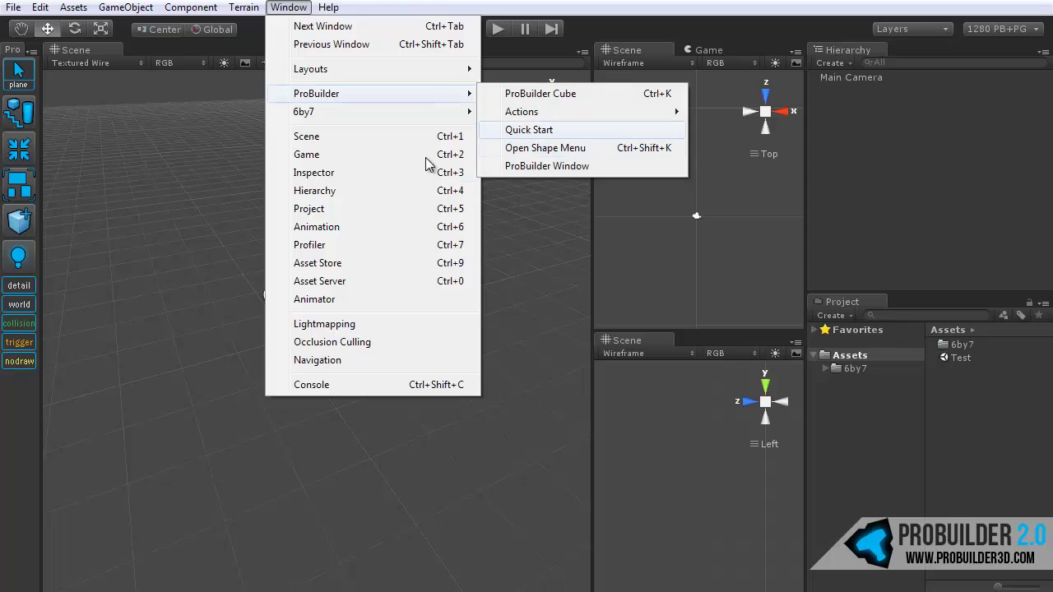
click(126, 161)
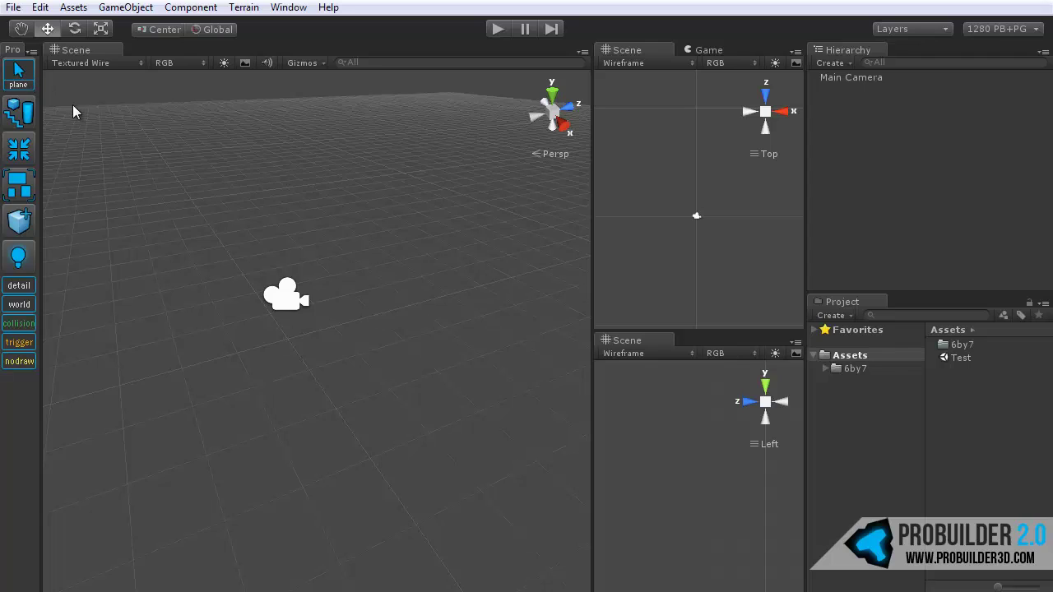
- Cycle the ProBuilder editing mode, then open, reposition and close the Texture Editor
click(19, 74)
click(24, 75)
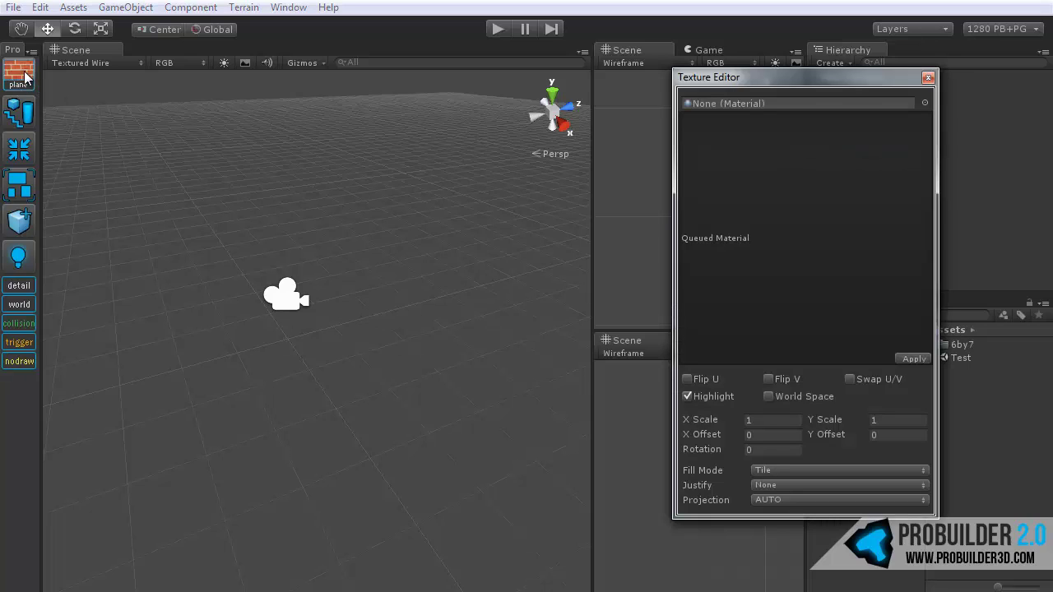
drag(765, 79, 288, 88)
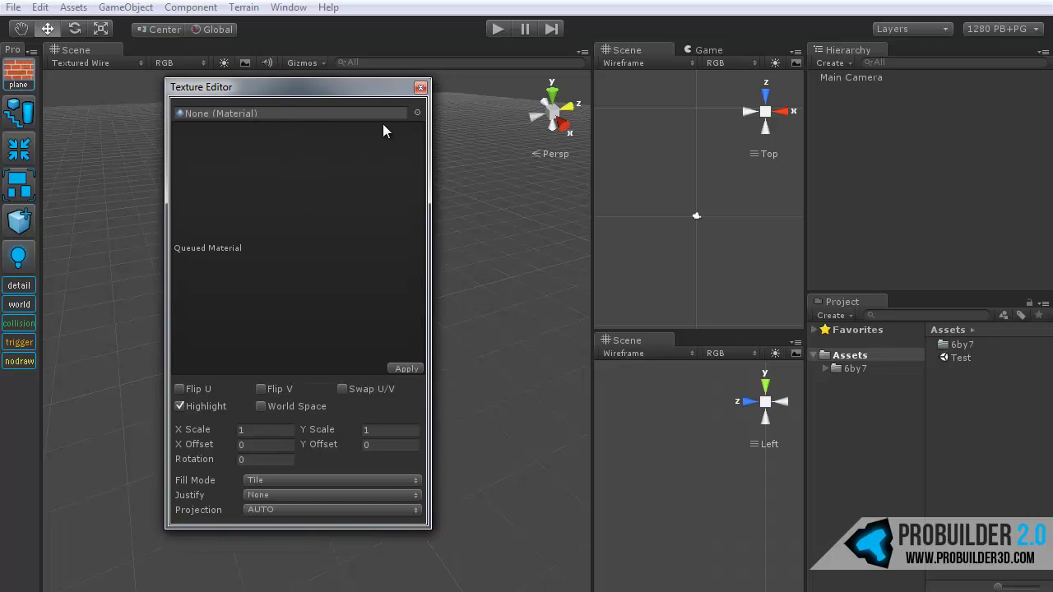
drag(343, 93, 340, 106)
click(417, 101)
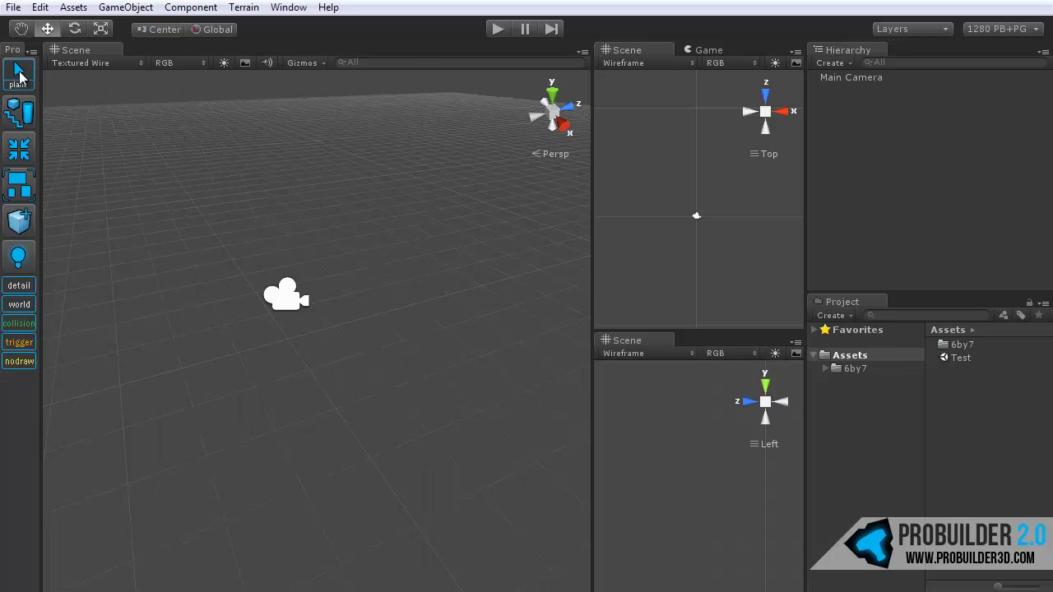
alt+drag(210, 195, 257, 222)
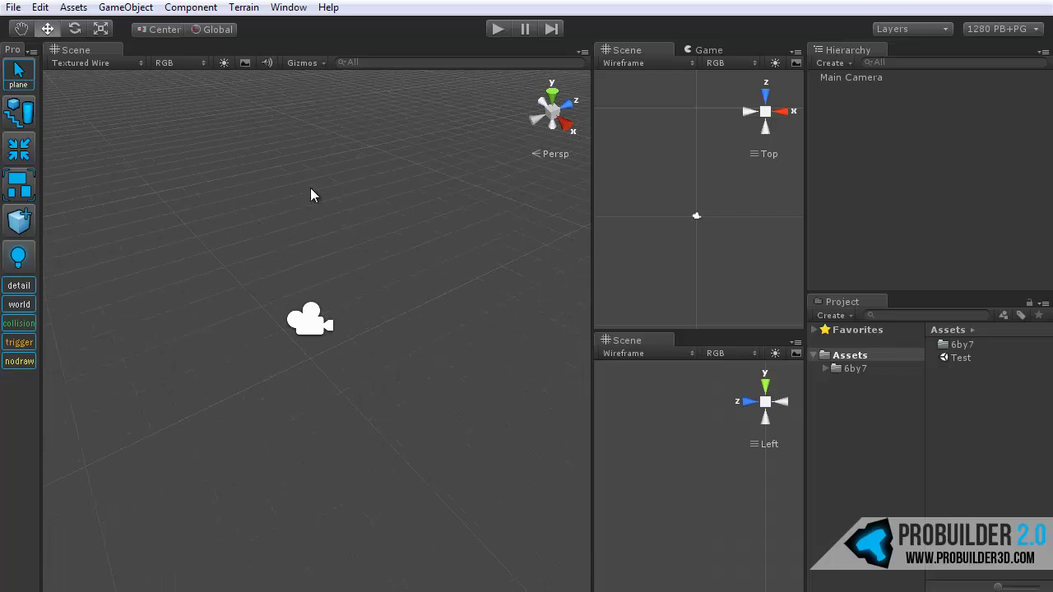
- Open the Shape Tool and preview the Stair, Cylinder and Plane shapes, ending on Stair
click(22, 115)
drag(633, 167, 401, 124)
drag(561, 300, 577, 311)
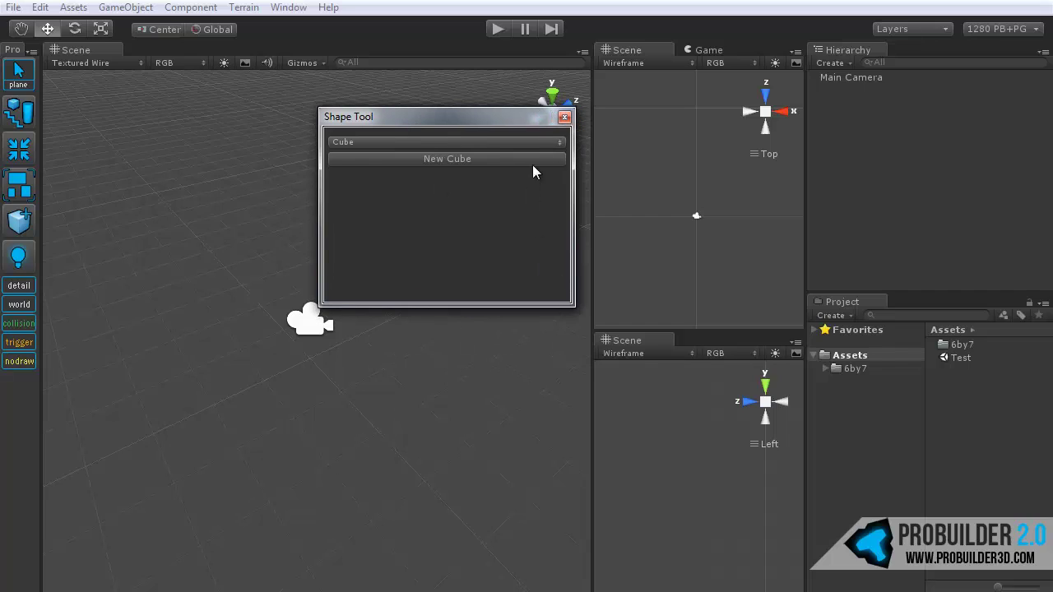
click(543, 143)
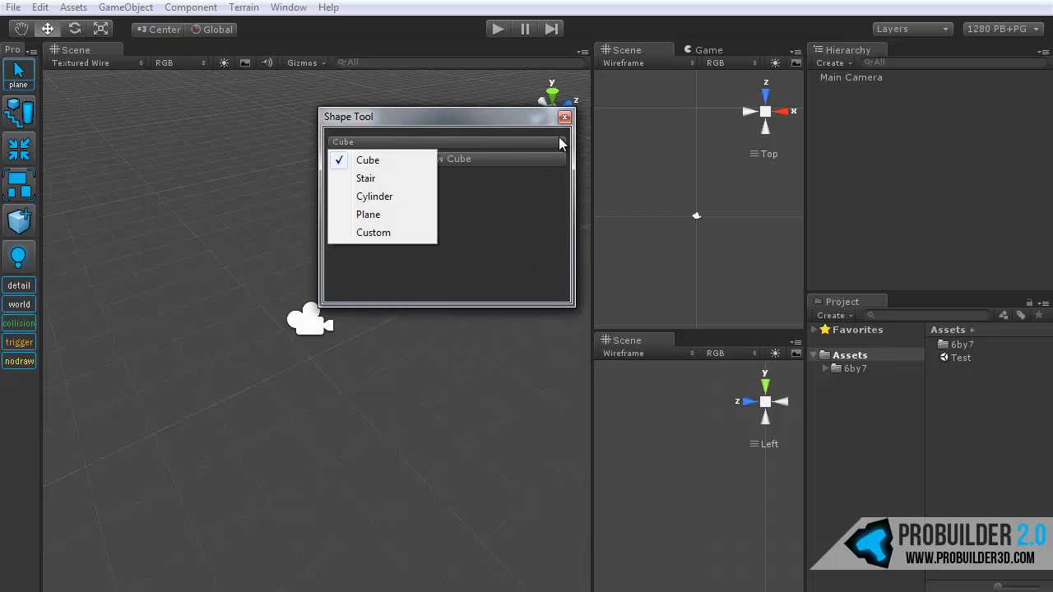
click(385, 179)
click(508, 145)
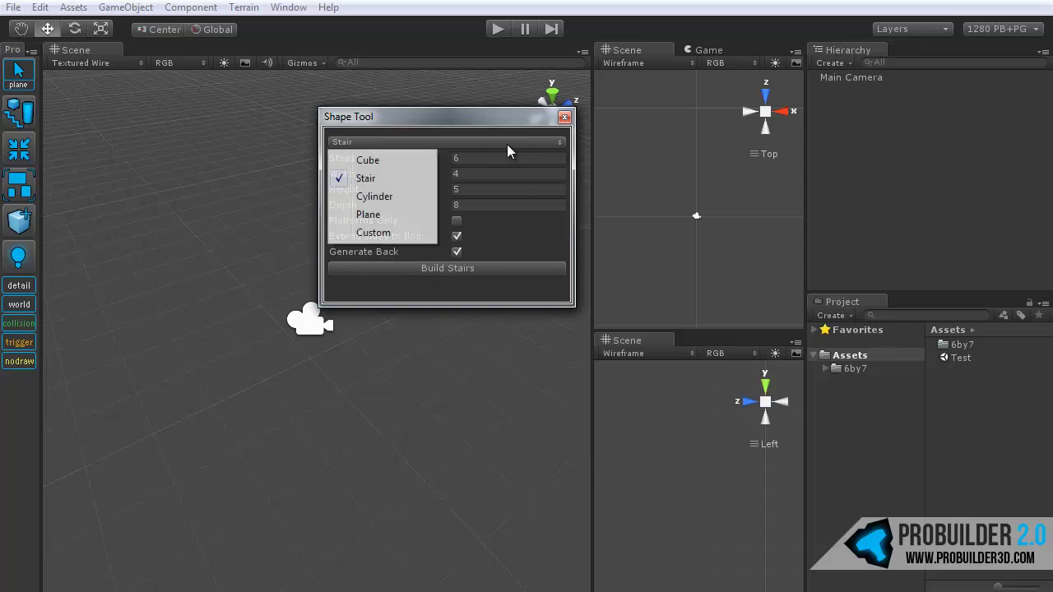
click(387, 196)
click(387, 140)
click(376, 215)
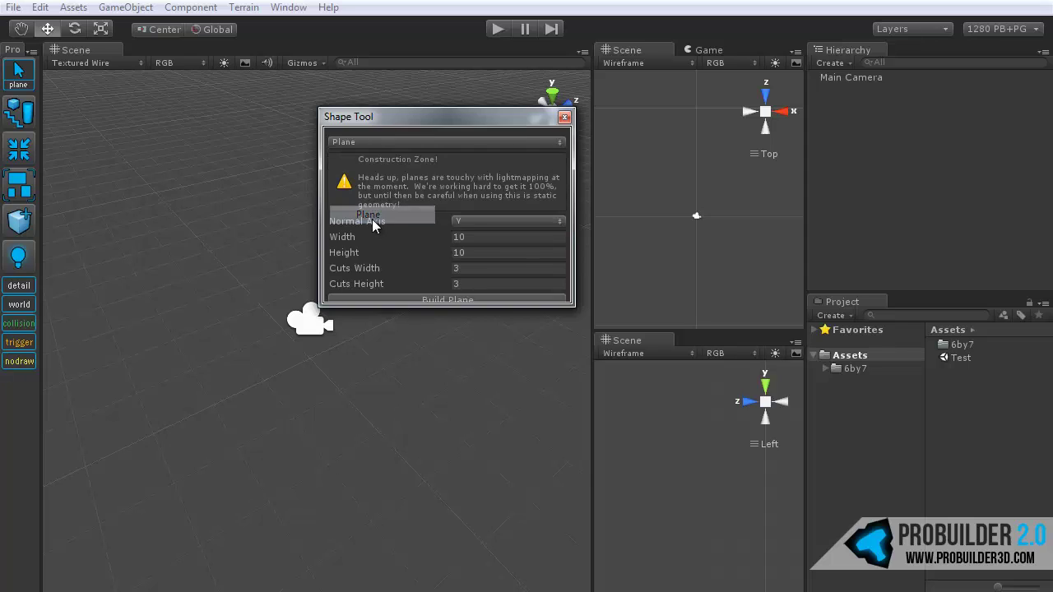
click(387, 140)
click(379, 178)
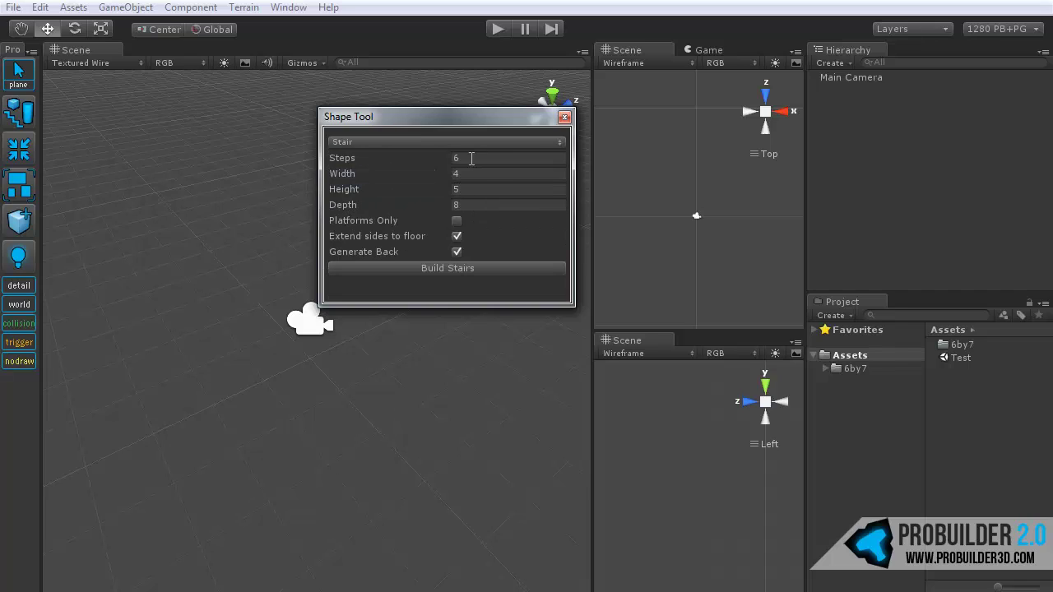
- Inspect the stair Width, Height and Depth fields, then shrink and close the Shape Tool
click(465, 174)
click(459, 189)
click(457, 205)
drag(440, 302, 443, 284)
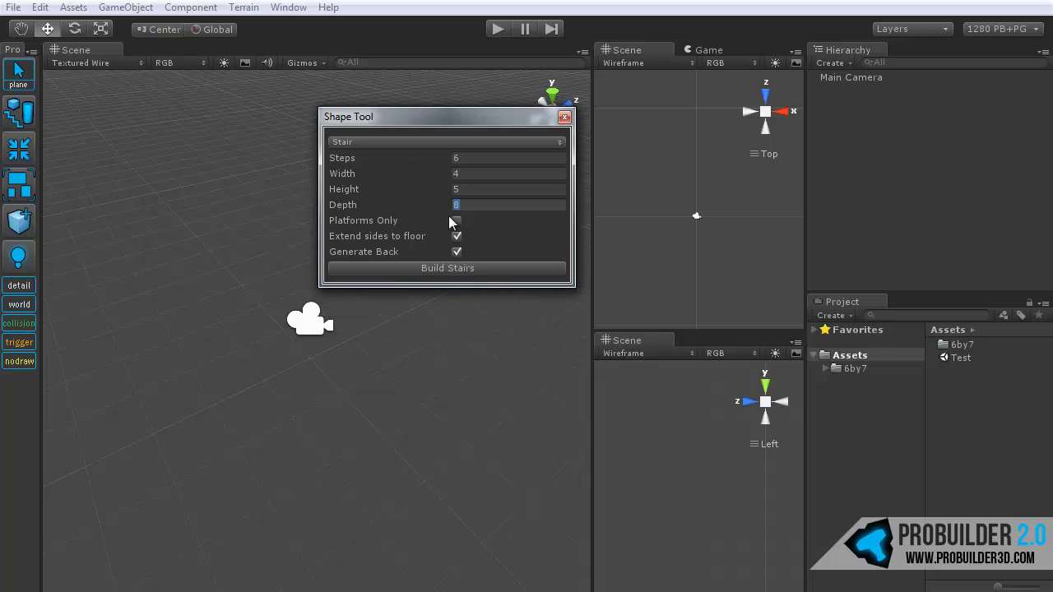
click(564, 117)
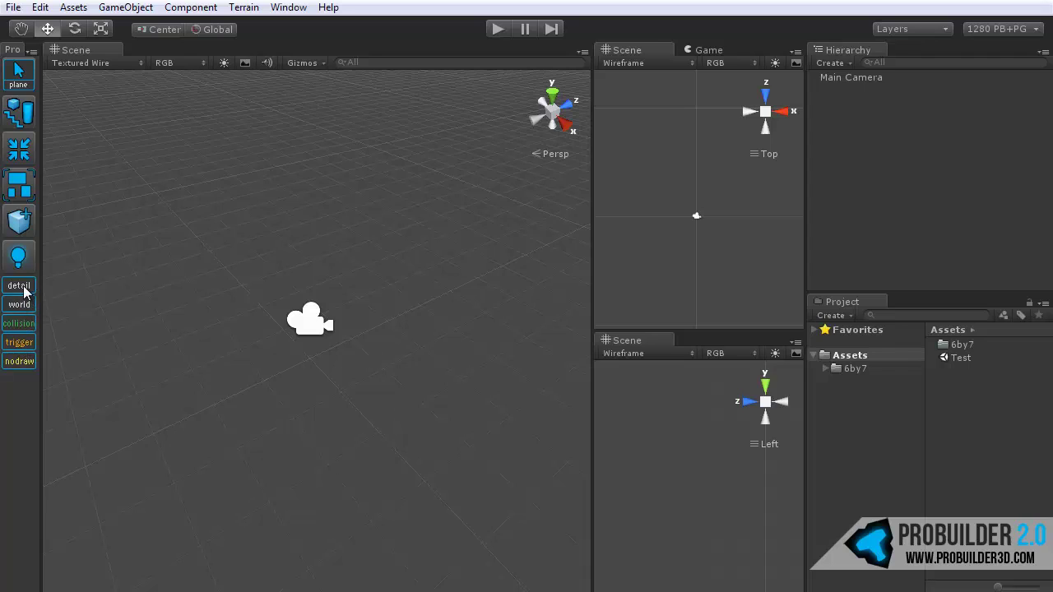
- Hide and re-show the detail, world and collision geometry VisGroups
alt+drag(326, 275, 190, 268)
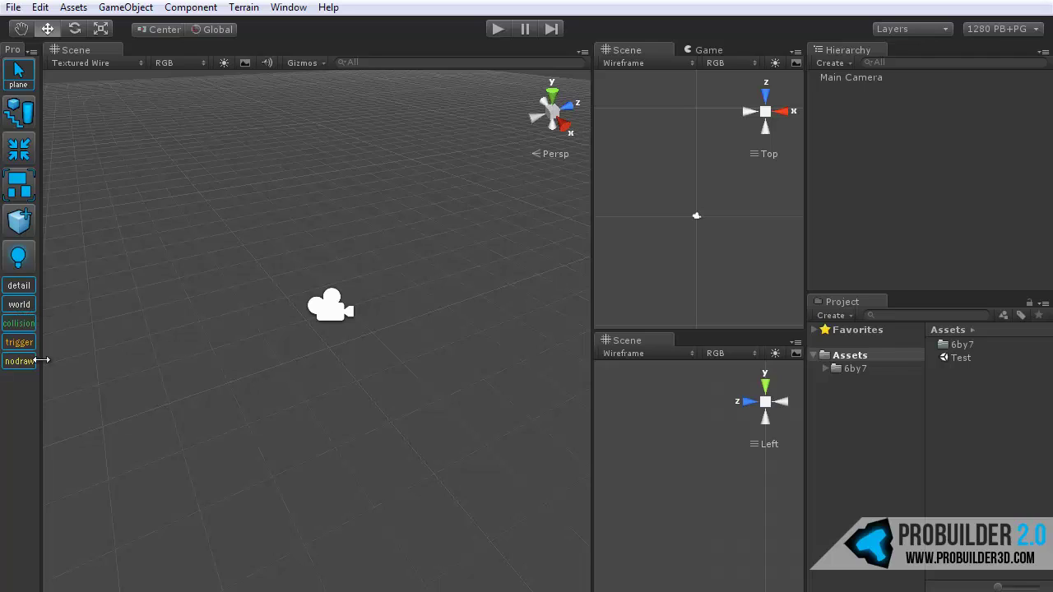
click(19, 286)
click(18, 304)
click(17, 323)
click(18, 305)
click(19, 285)
click(18, 323)
- Orbit the scene, then show the Window > ProBuilder submenu with Quick Start and ProBuilder Window
alt+right_drag(194, 310, 269, 328)
alt+drag(265, 323, 277, 241)
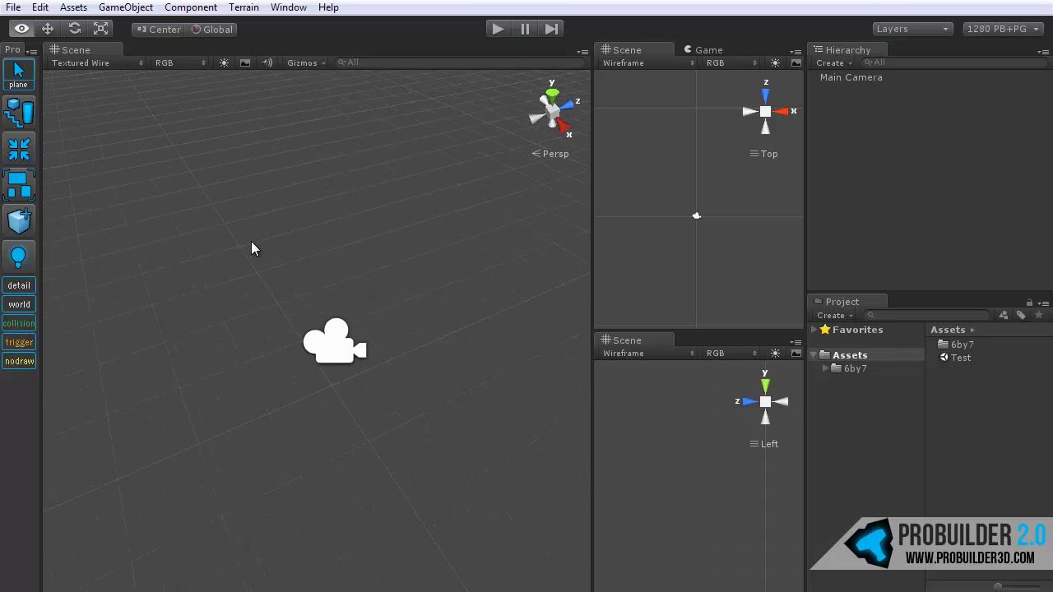
alt+drag(254, 245, 267, 246)
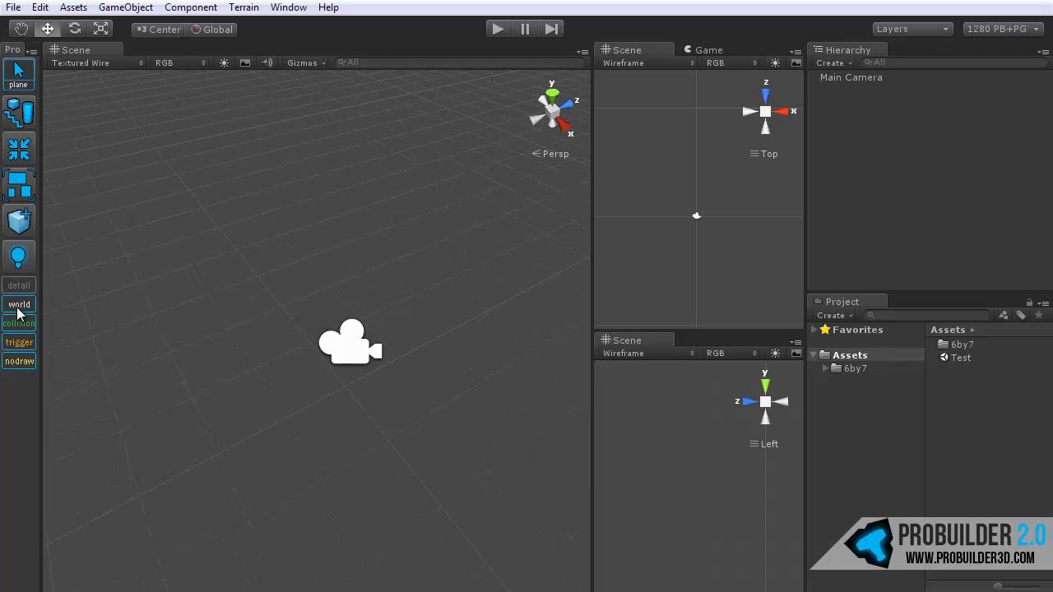
alt+drag(223, 325, 216, 292)
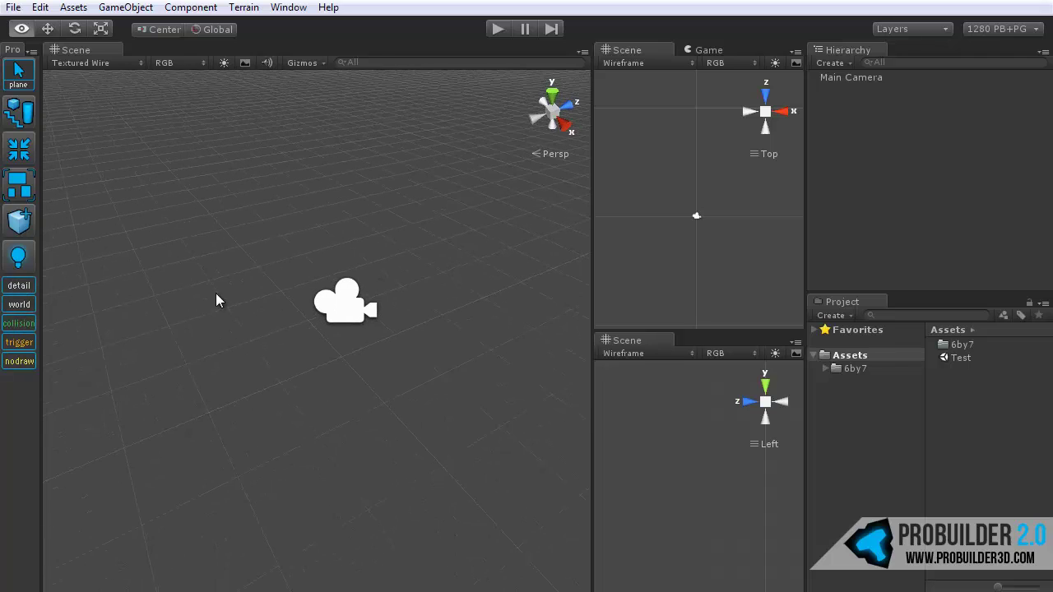
alt+drag(206, 341, 213, 366)
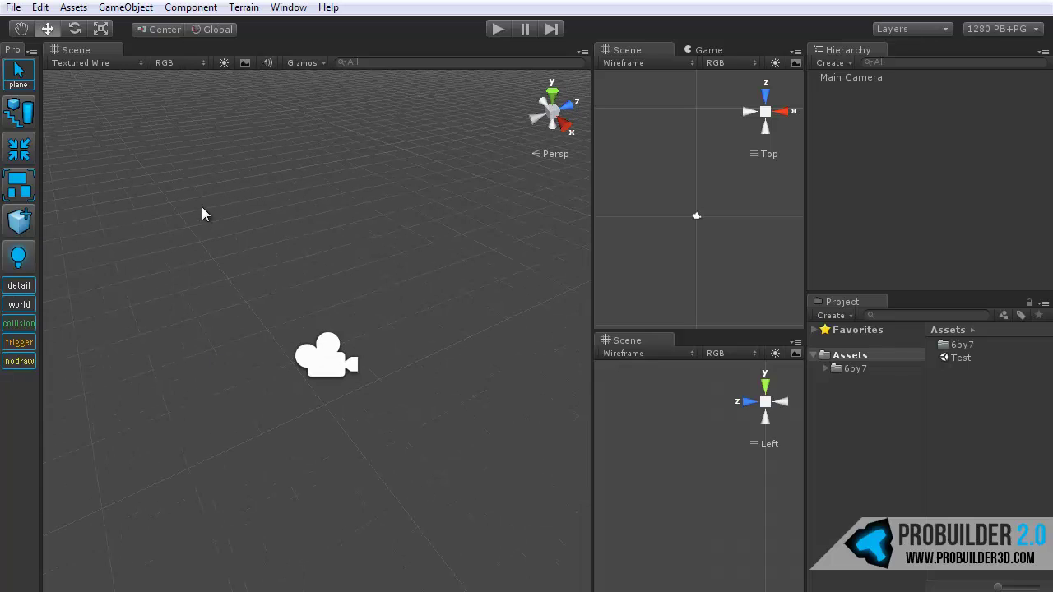
click(290, 8)
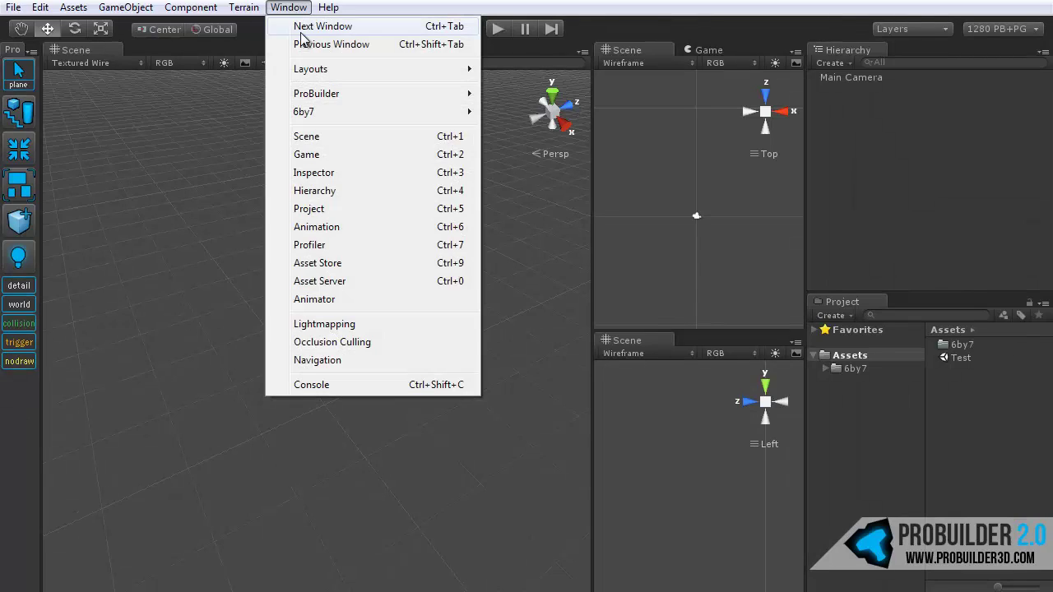
mouse_move(310, 97)
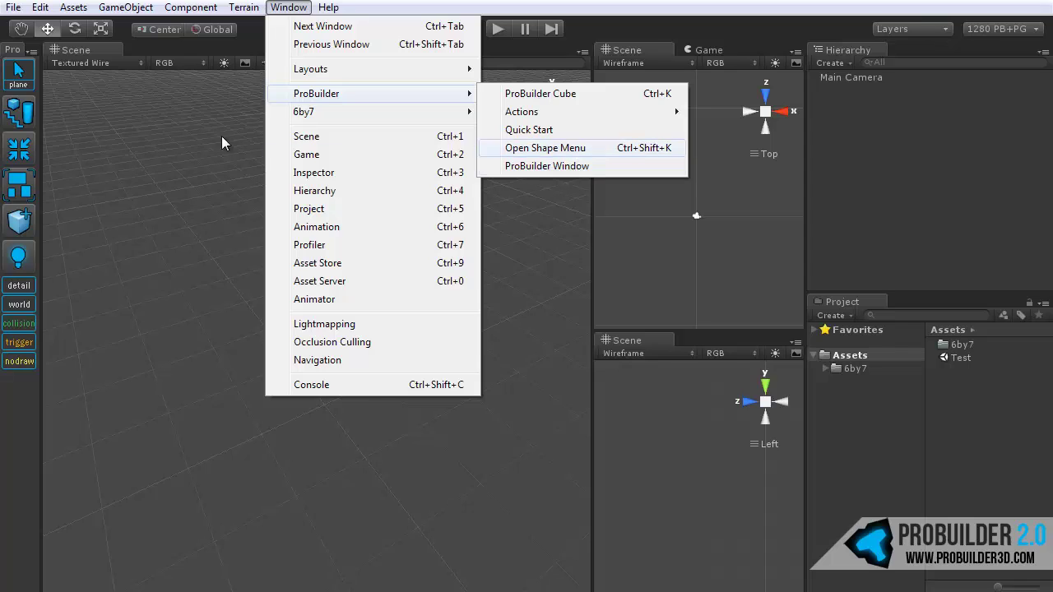
- Close the ProBuilder tool panel using Close Tab on its tab
click(32, 76)
click(33, 52)
click(56, 89)
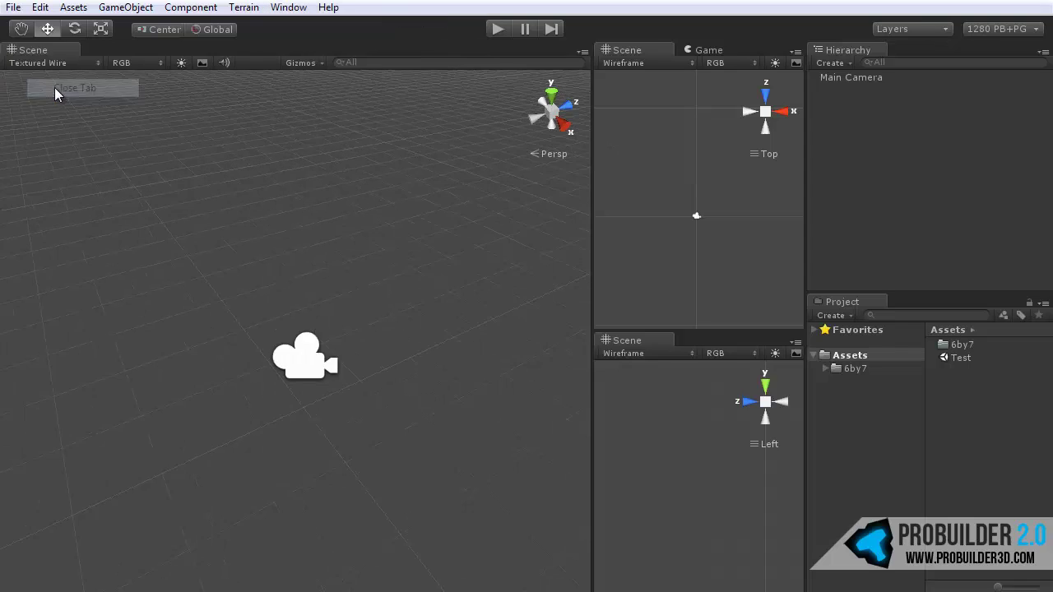
- Reopen it from Window > ProBuilder > ProBuilder Window and dock it beside the Scene view
click(294, 8)
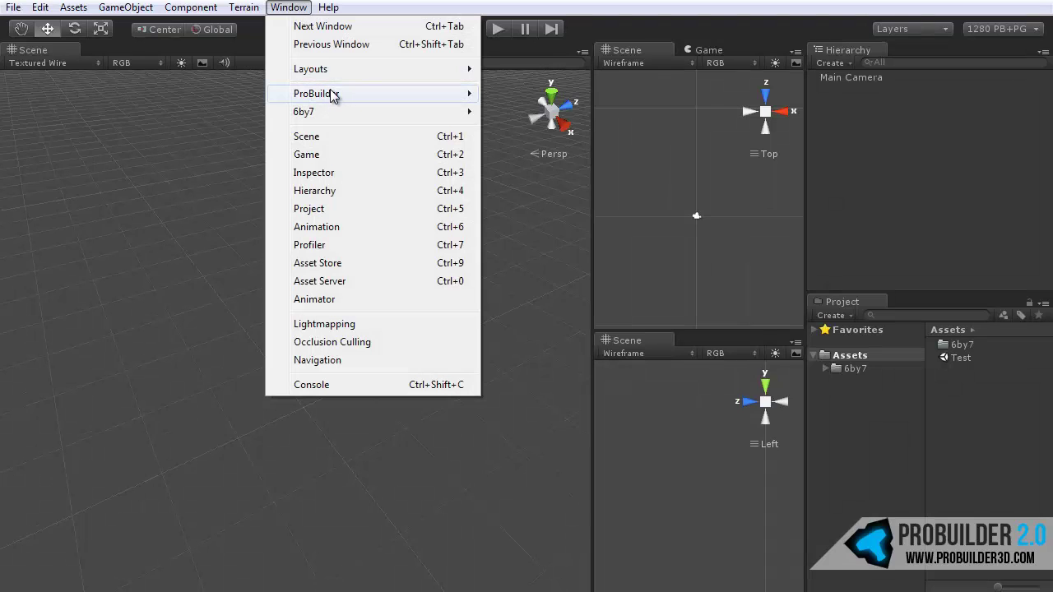
click(547, 165)
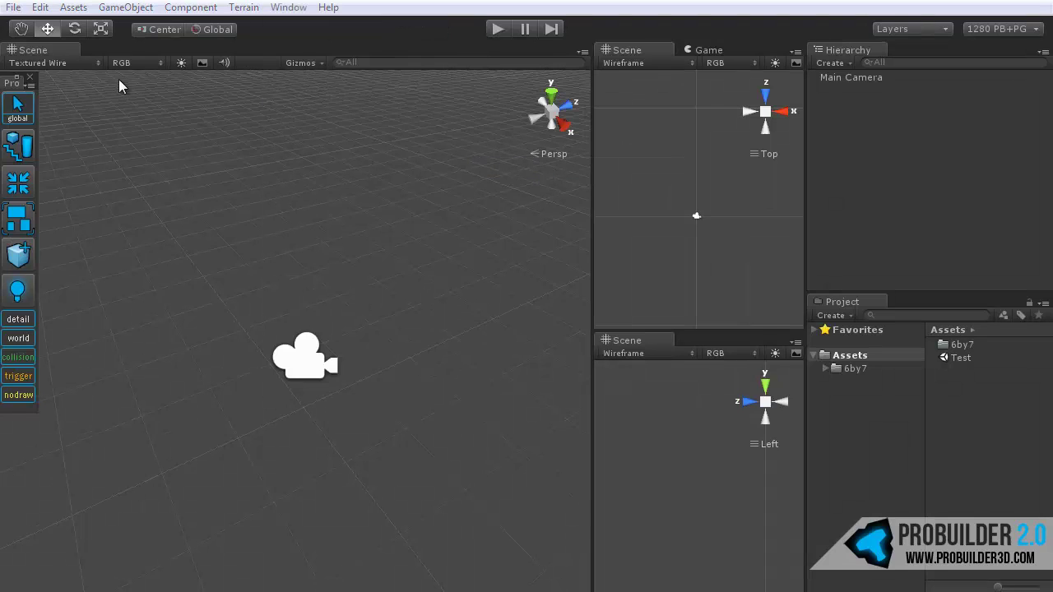
drag(9, 77, 55, 172)
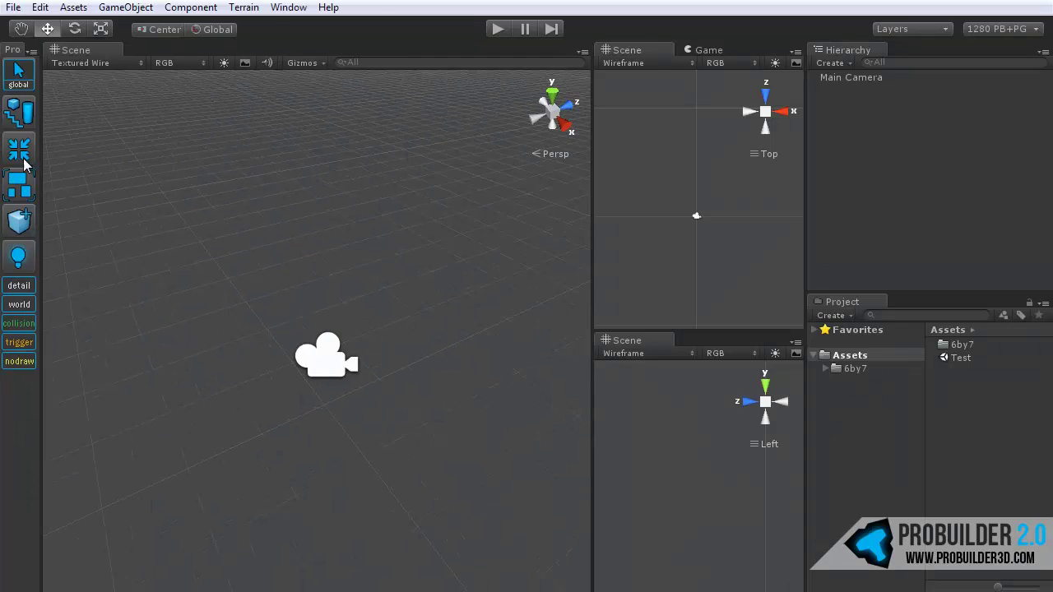
click(289, 7)
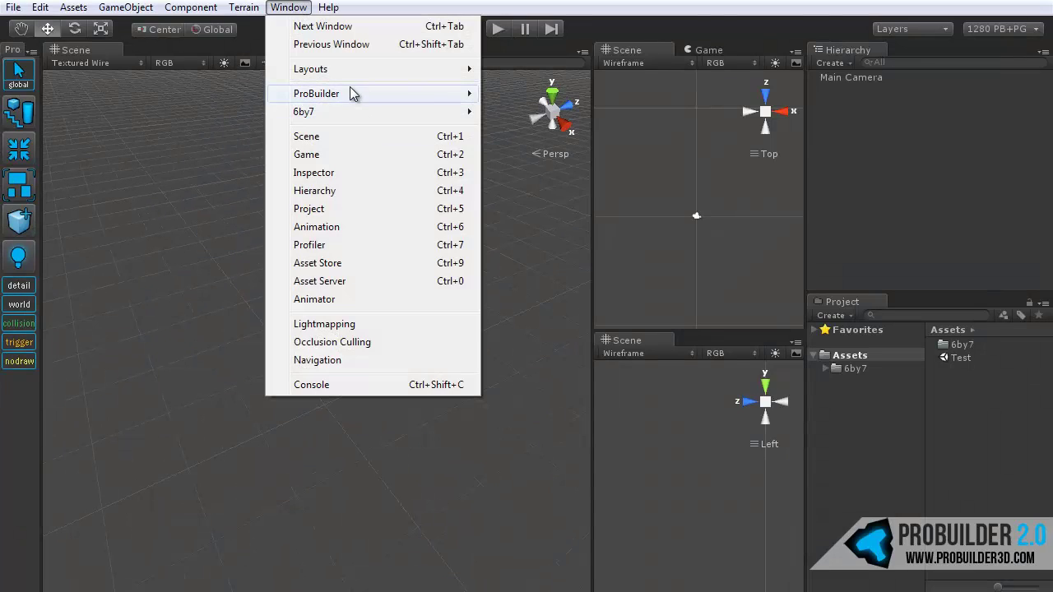
mouse_move(350, 93)
mouse_move(516, 116)
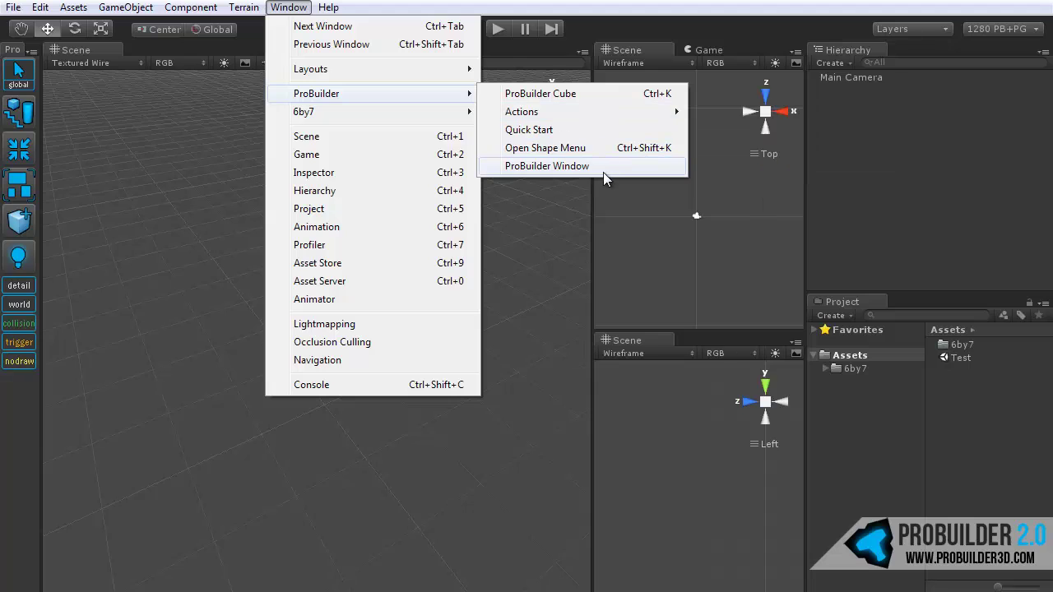
click(169, 199)
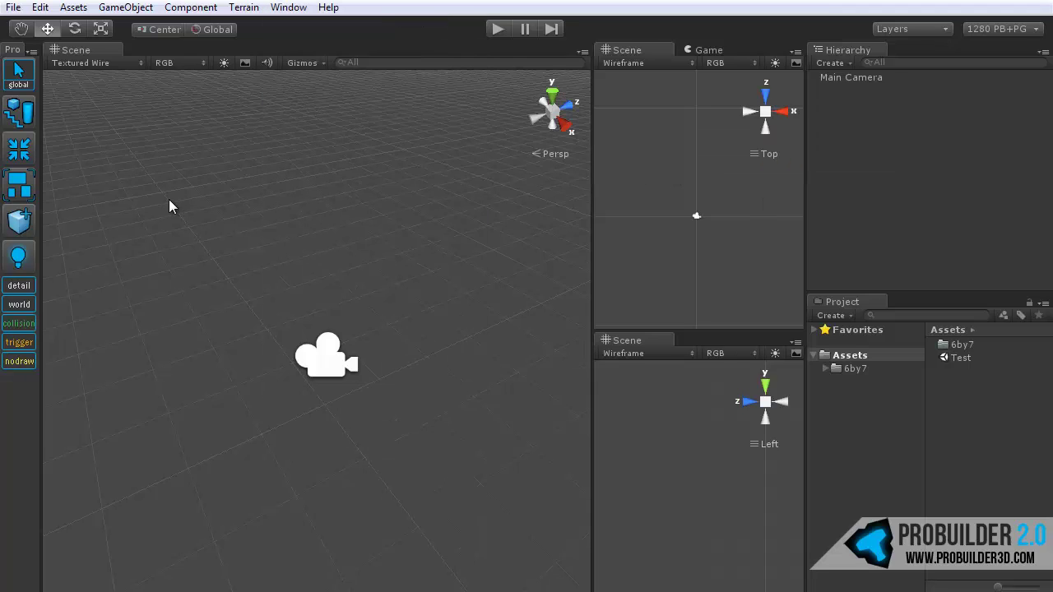
alt+drag(169, 201, 258, 227)
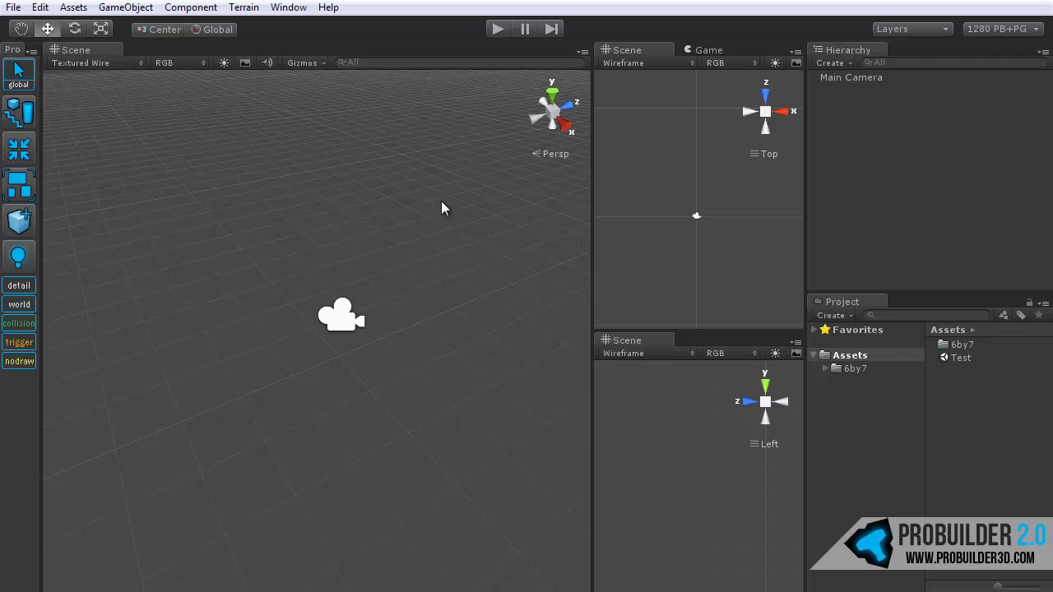